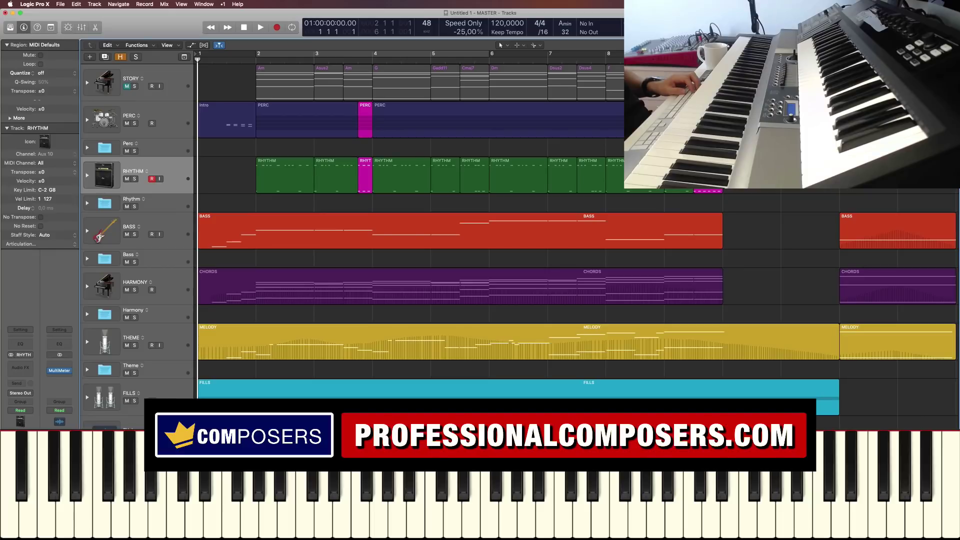
Play the arrangement from bar 1 to hear the whole song.
{"action": "key", "text": "space"}
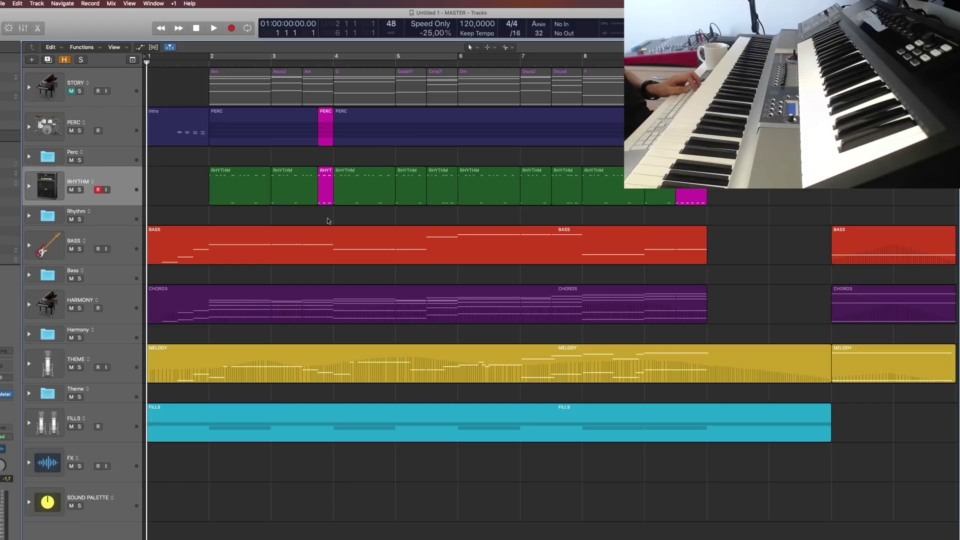
Select the magenta Perc and Rhythm regions, solo RHYTHM, and play it from bar 3.
{"action": "left_click_drag", "start_coordinate": [326, 221], "coordinate": [327, 145]}
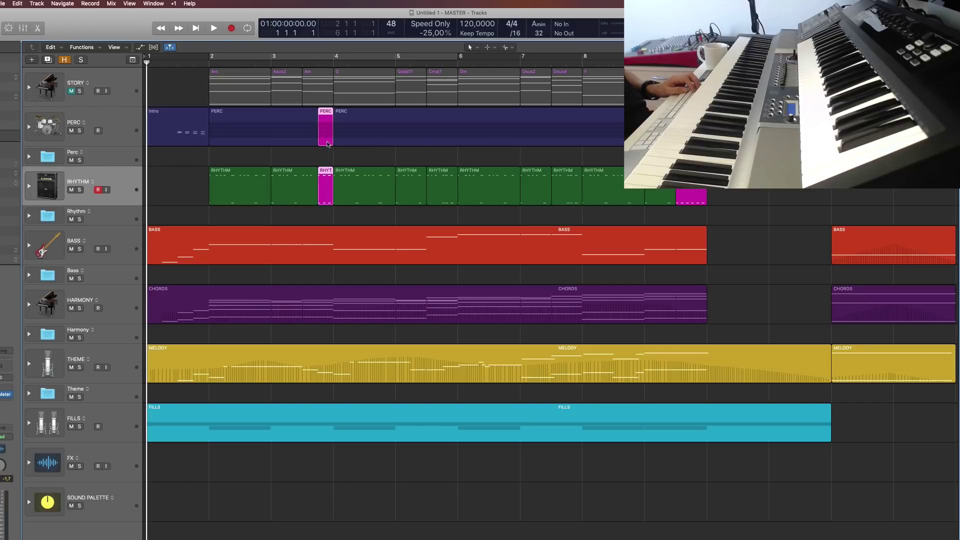
{"action": "left_click_drag", "start_coordinate": [326, 215], "coordinate": [324, 145]}
{"action": "key", "text": "space"}
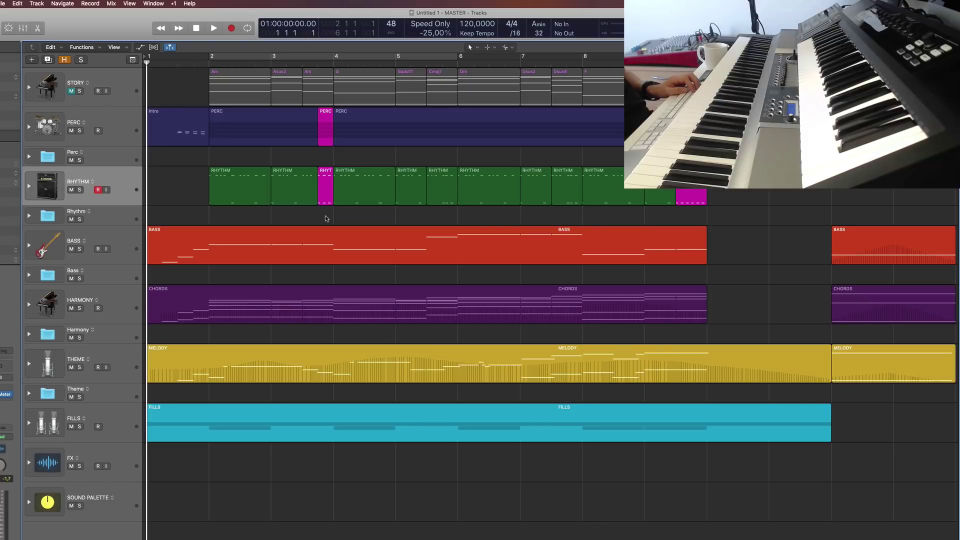
{"action": "left_click", "coordinate": [319, 69]}
{"action": "left_click", "coordinate": [272, 67]}
{"action": "left_click", "coordinate": [79, 189]}
{"action": "key", "text": "space"}
{"action": "key", "text": "space"}
Select the magenta RHYTHM region at bar 3 and open its notes in the Piano Roll.
{"action": "left_click", "coordinate": [318, 70]}
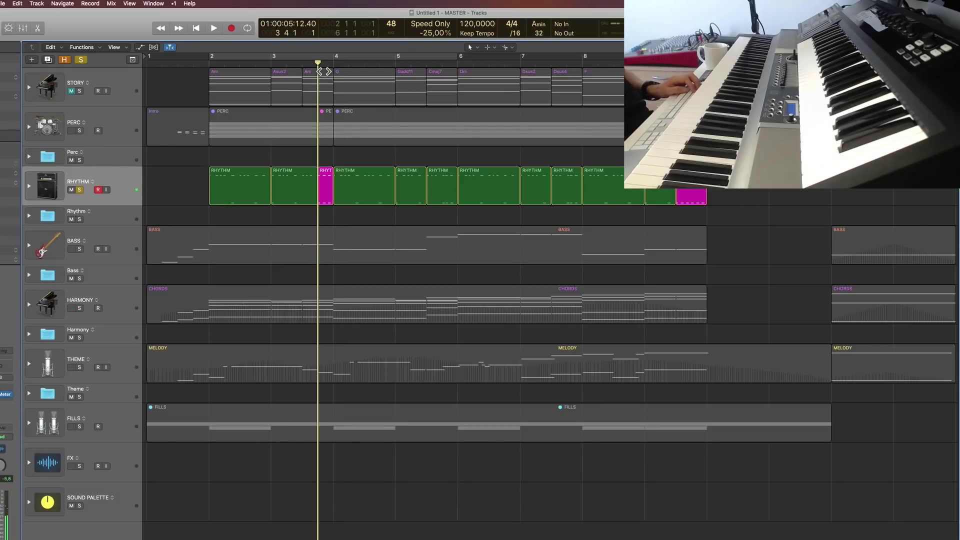
{"action": "left_click", "coordinate": [324, 189]}
{"action": "double_click", "coordinate": [326, 192]}
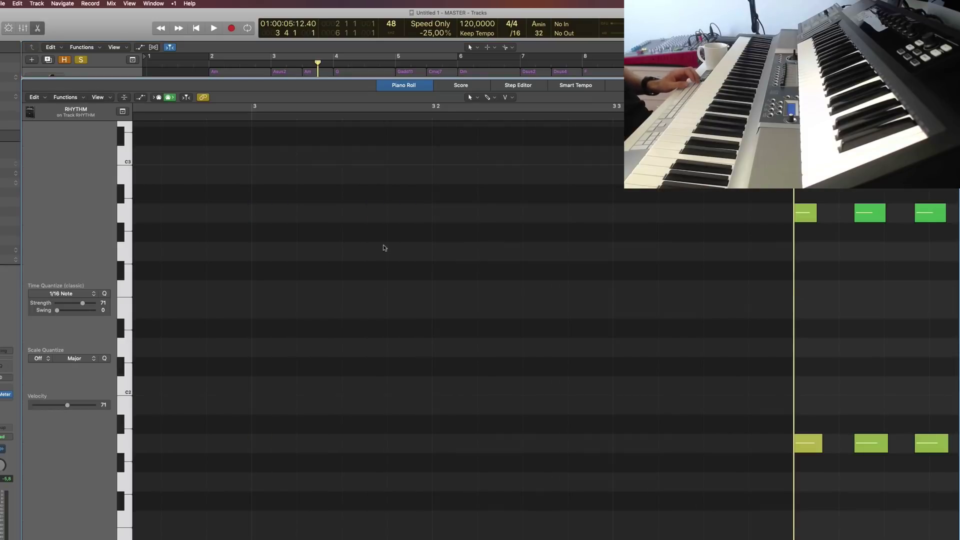
{"action": "key", "text": "p"}
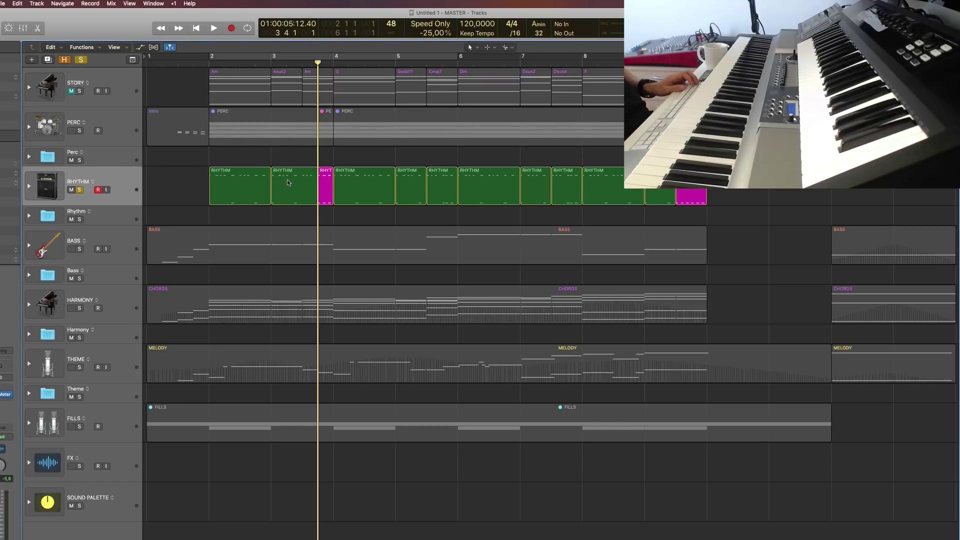
{"action": "left_click", "coordinate": [287, 182]}
{"action": "key", "text": "p"}
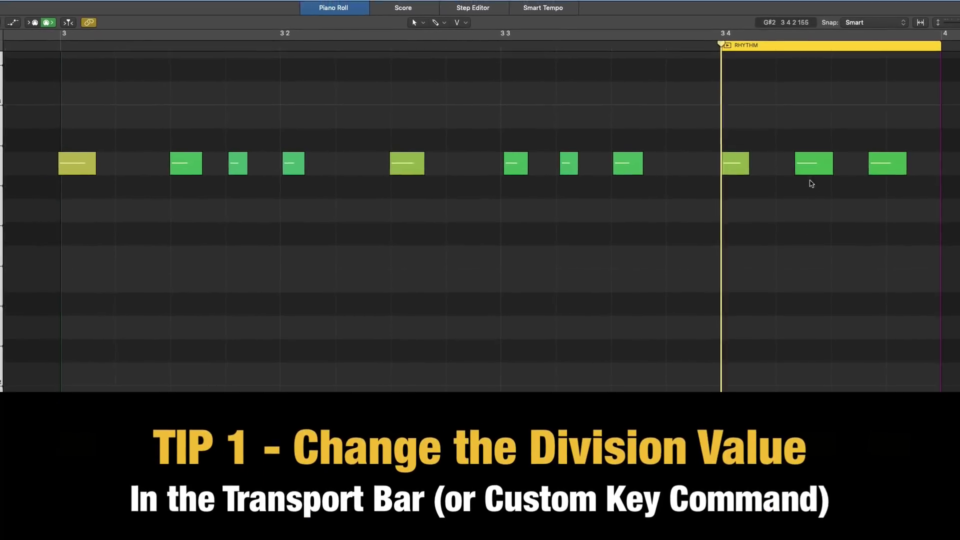
Set the transport division to /12 instead of /16.
{"action": "left_click", "coordinate": [546, 30]}
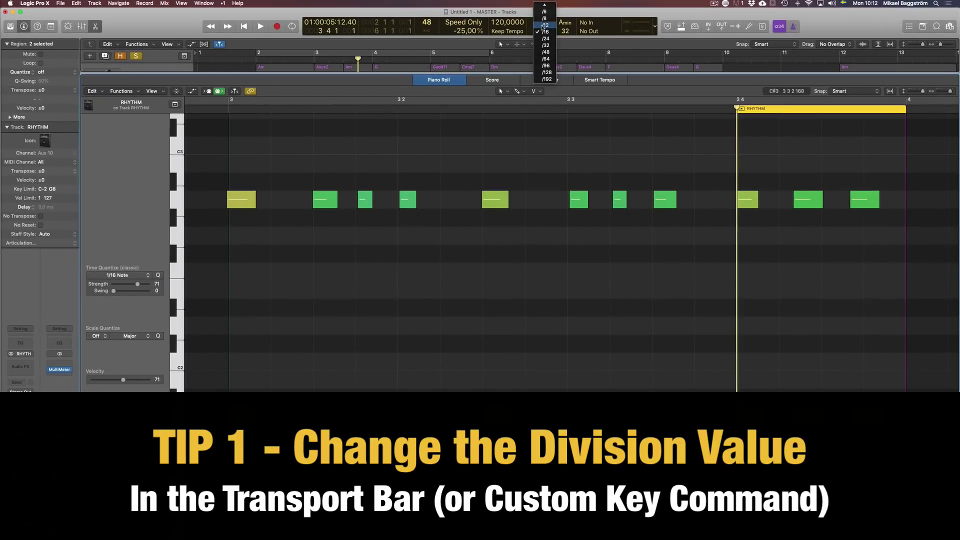
{"action": "left_click", "coordinate": [544, 25]}
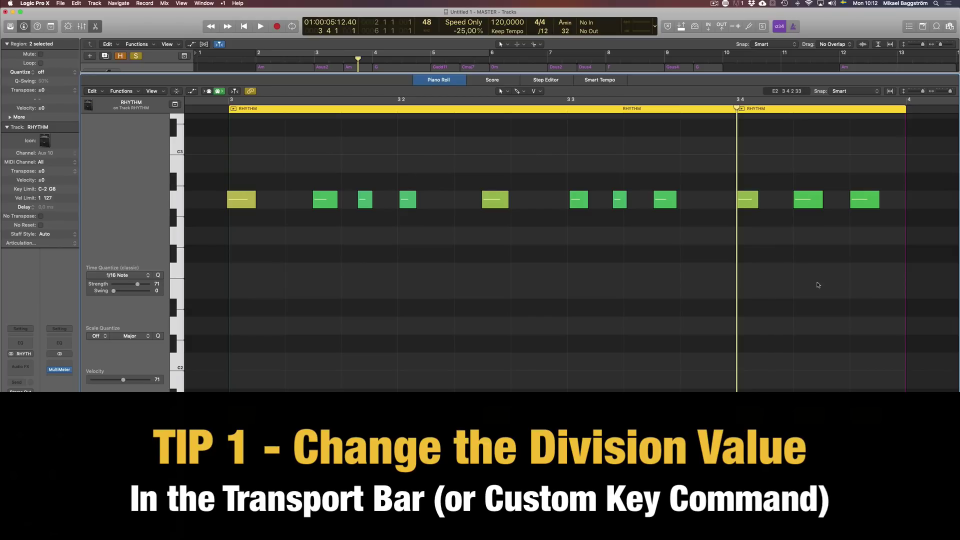
{"action": "left_click", "coordinate": [34, 3]}
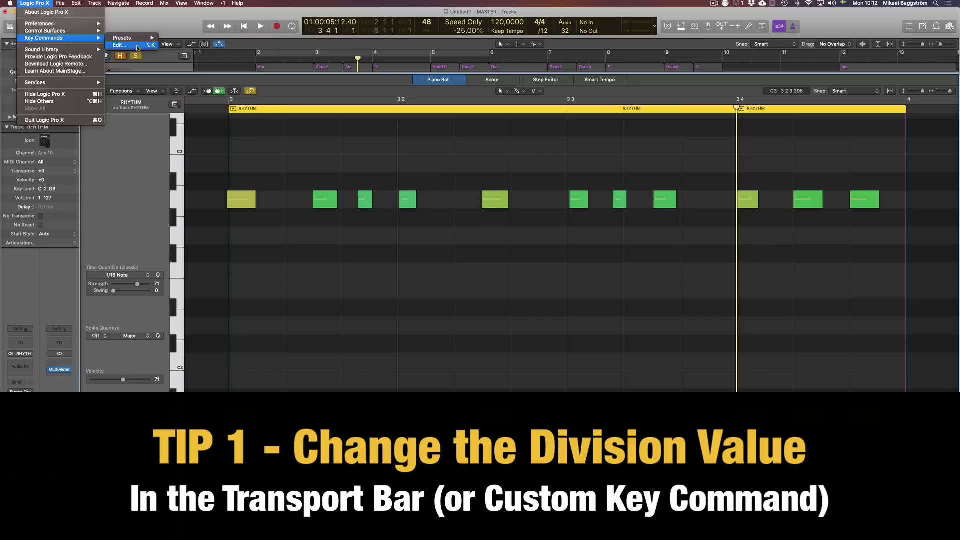
Search the key commands for 'division', then use Ctrl+Down to return the division to /16.
{"action": "left_click", "coordinate": [515, 85]}
{"action": "left_click", "coordinate": [631, 123]}
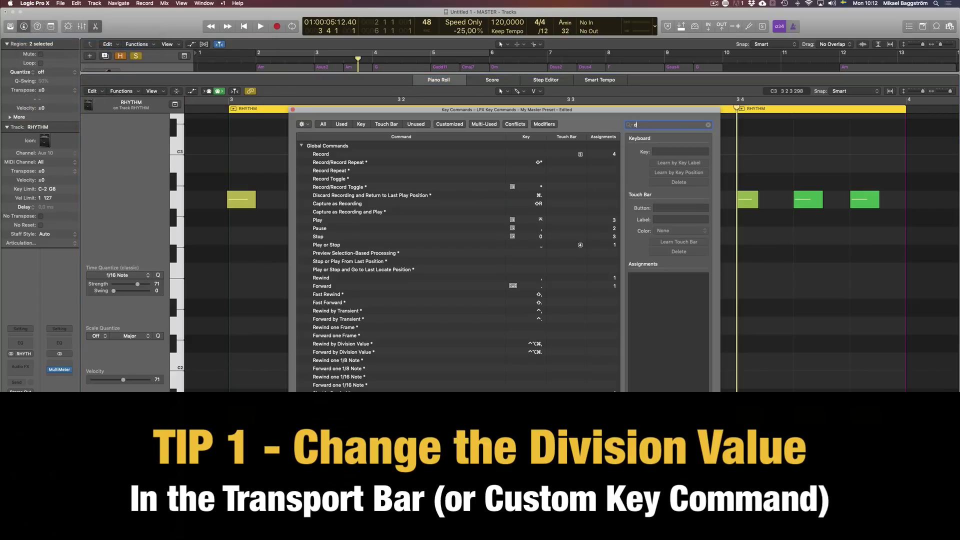
{"action": "type", "text": "division"}
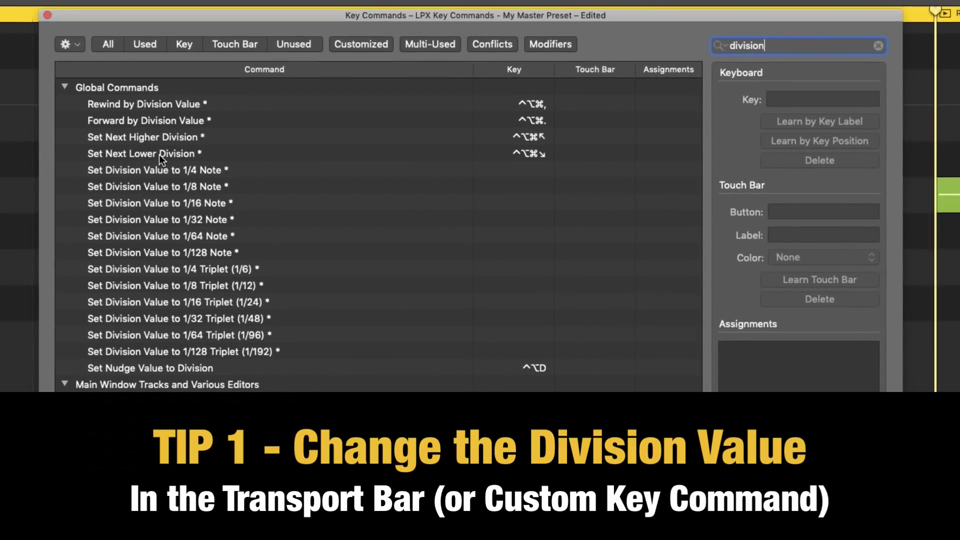
{"action": "left_click", "coordinate": [48, 14]}
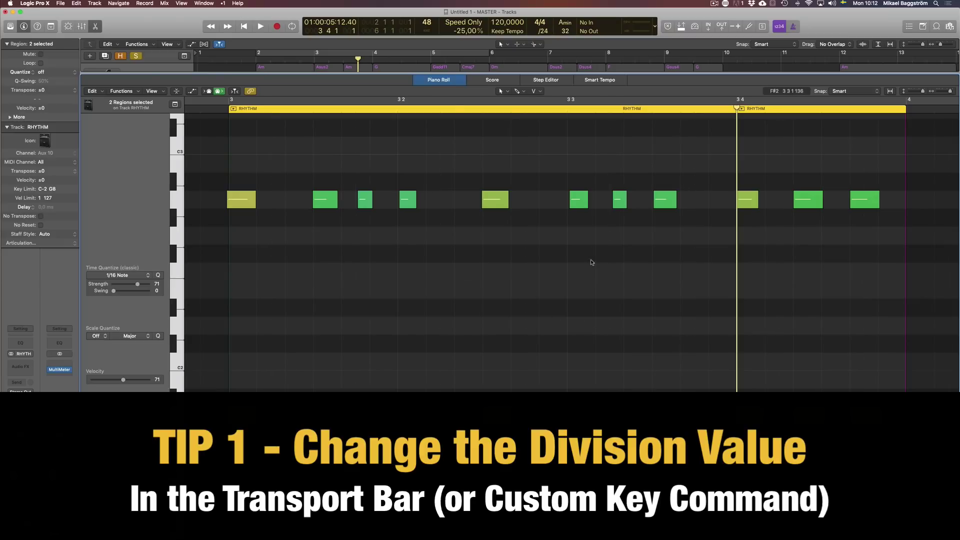
{"action": "key", "text": "ctrl+Down"}
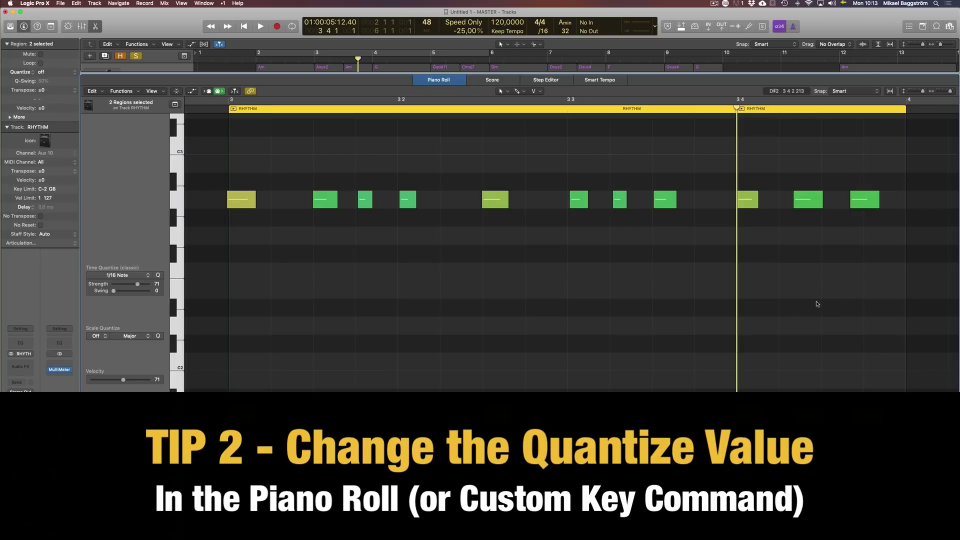
Raise Time Quantize strength from 72 to 100, then select the last three RHYTHM notes.
{"action": "left_click_drag", "start_coordinate": [209, 154], "coordinate": [675, 391]}
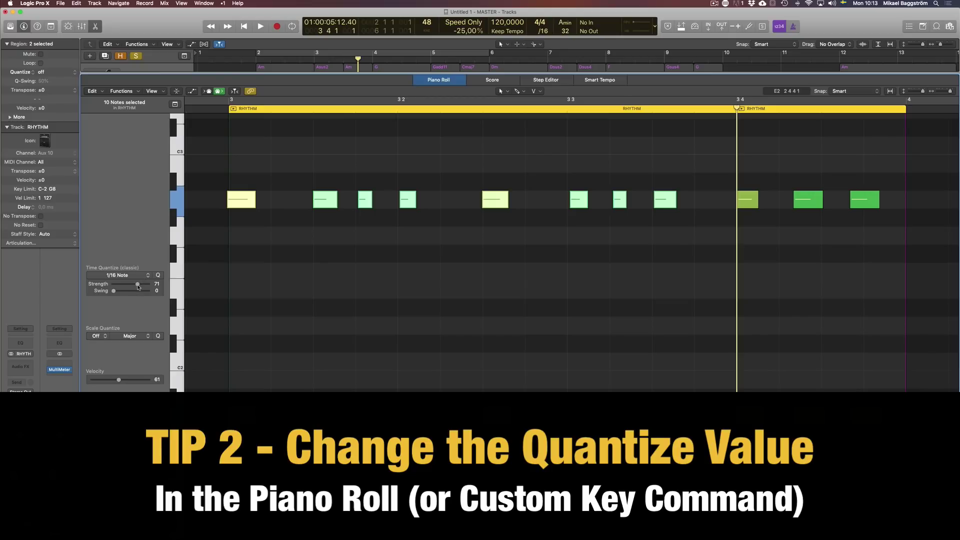
{"action": "left_click_drag", "start_coordinate": [138, 286], "coordinate": [156, 288]}
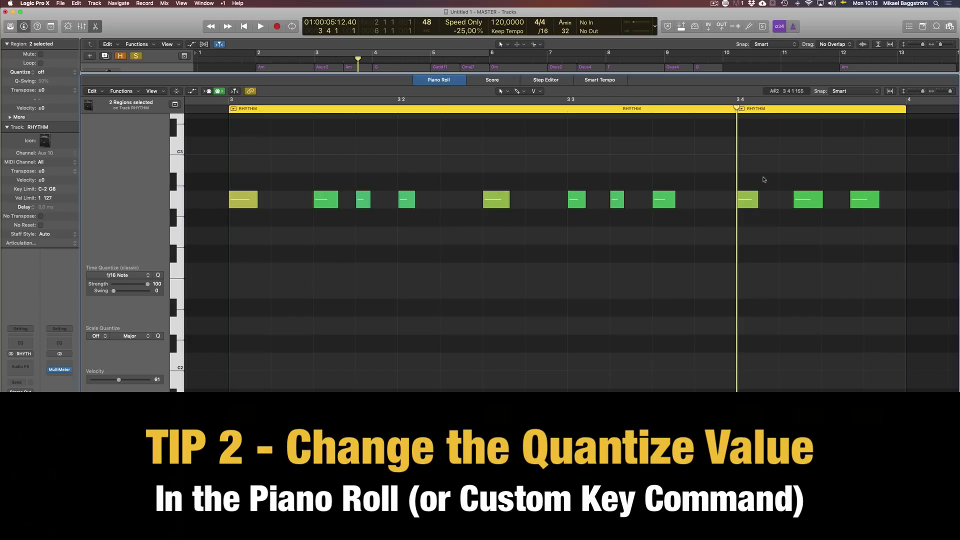
{"action": "left_click_drag", "start_coordinate": [876, 190], "coordinate": [260, 361]}
{"action": "left_click", "coordinate": [256, 242]}
{"action": "left_click_drag", "start_coordinate": [742, 163], "coordinate": [892, 389]}
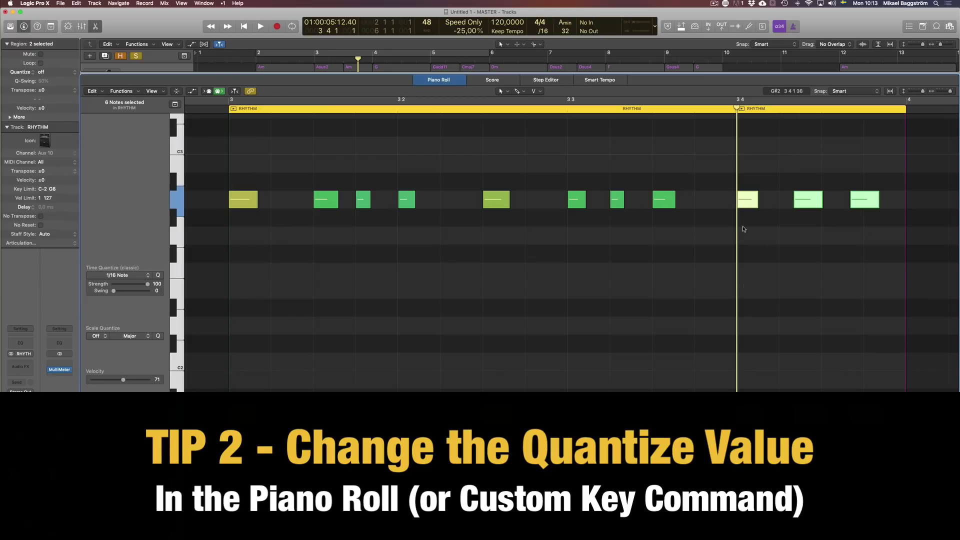
Quantize the last three notes to 1/16 Note and play them back.
{"action": "left_click", "coordinate": [144, 277]}
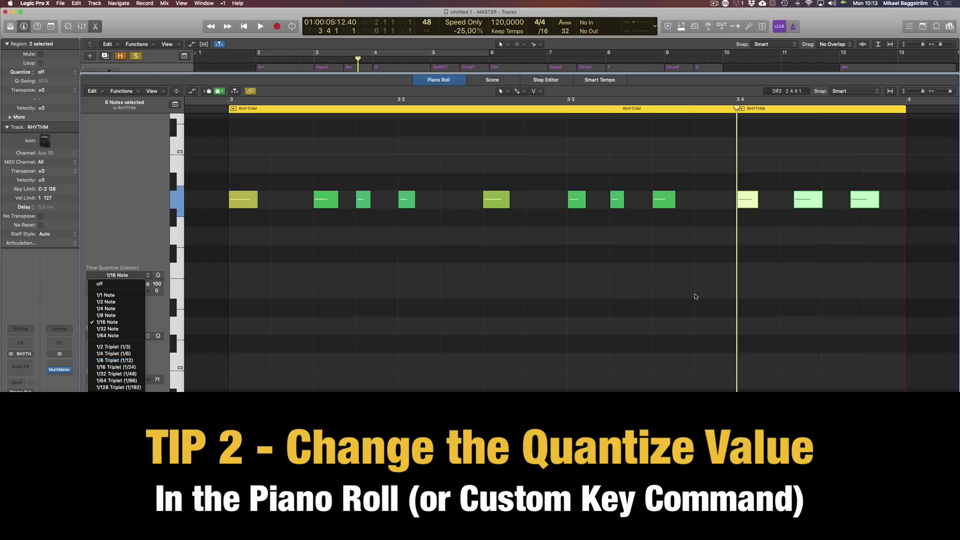
{"action": "left_click", "coordinate": [118, 323]}
{"action": "left_click", "coordinate": [838, 260]}
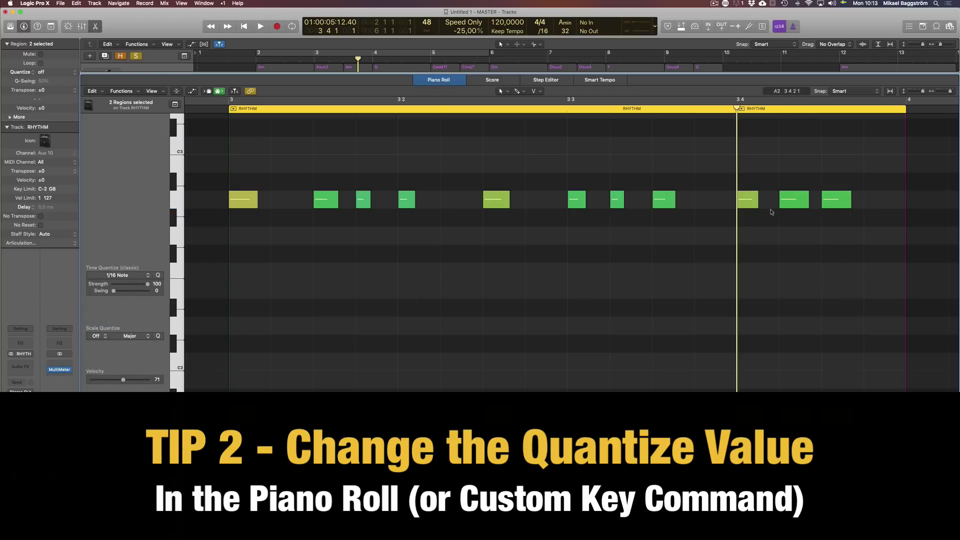
{"action": "key", "text": "space"}
{"action": "key", "text": "space"}
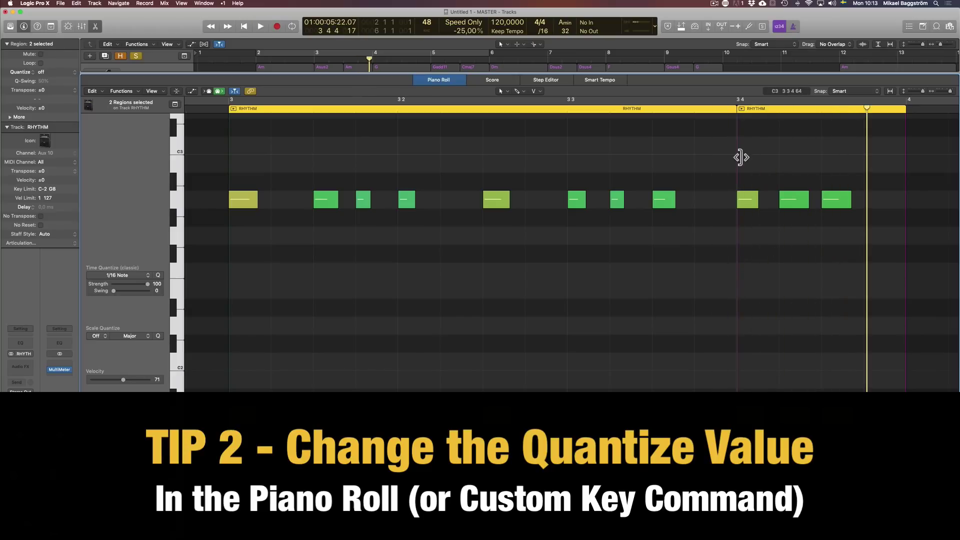
Requantize the same three notes to 1/8 Triplet (1/12).
{"action": "left_click_drag", "start_coordinate": [848, 159], "coordinate": [726, 390]}
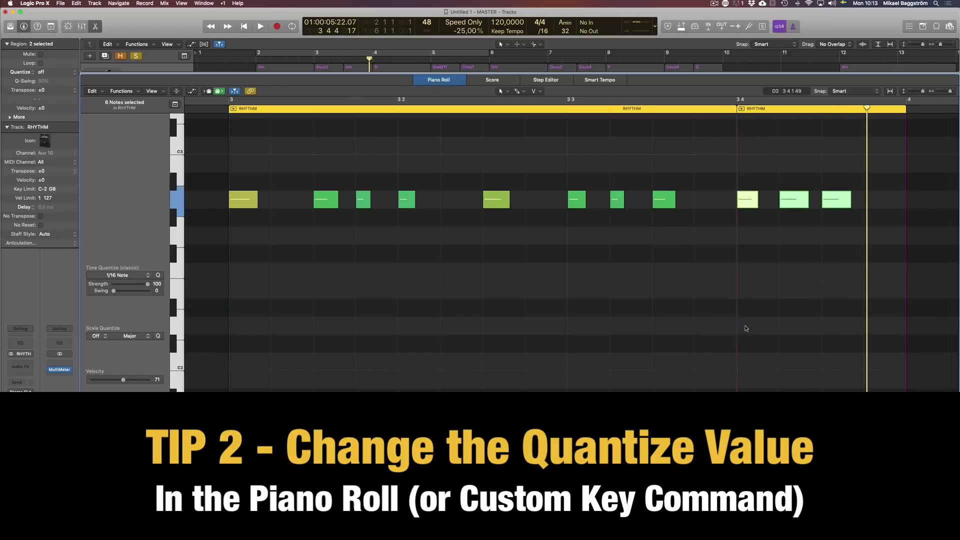
{"action": "left_click", "coordinate": [131, 276]}
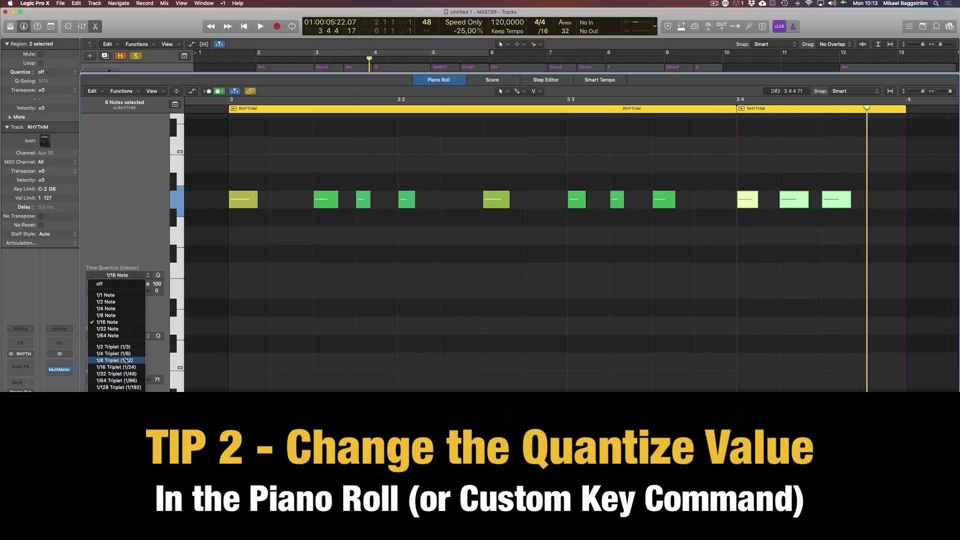
{"action": "left_click", "coordinate": [127, 361]}
{"action": "left_click", "coordinate": [884, 161]}
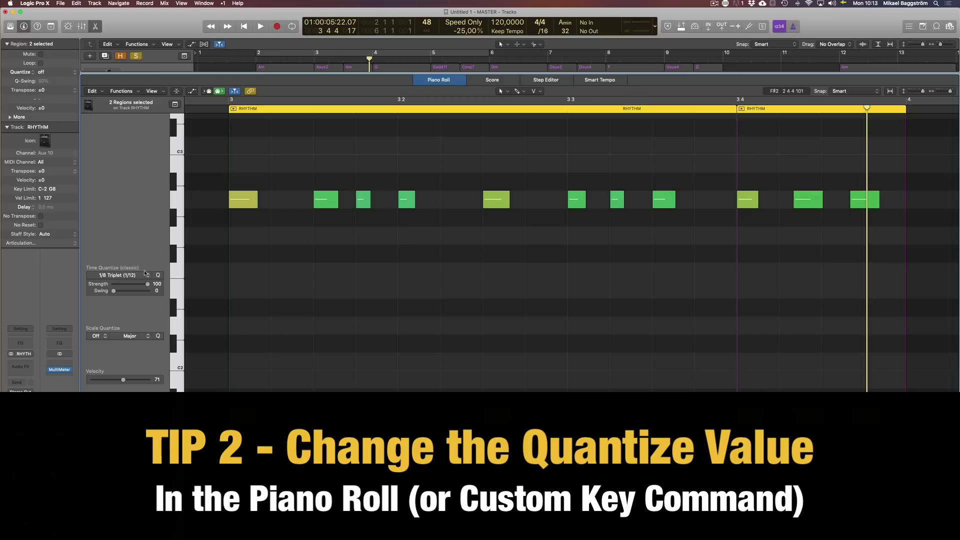
{"action": "left_click", "coordinate": [34, 3]}
Replace the 'division' search with 'quantize' in the Key Commands editor, then close it.
{"action": "mouse_move", "coordinate": [56, 43]}
{"action": "left_click", "coordinate": [120, 45]}
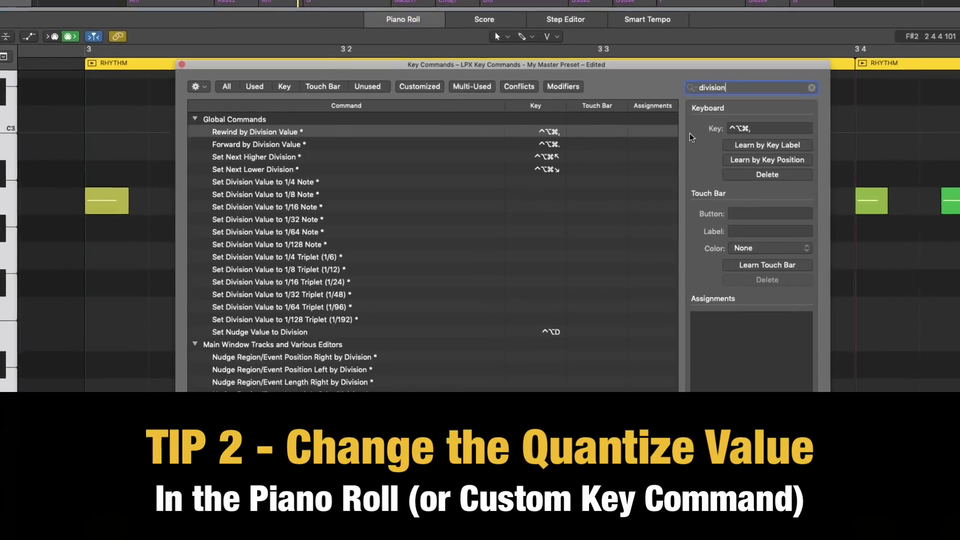
{"action": "double_click", "coordinate": [773, 77]}
{"action": "type", "text": "qunat"}
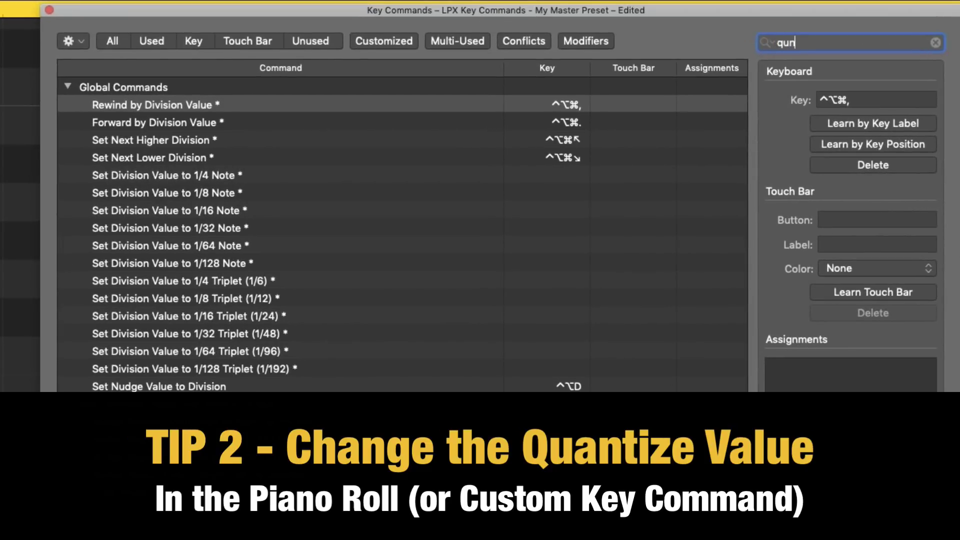
{"action": "key", "text": "BackSpace"}
{"action": "key", "text": "BackSpace"}
{"action": "key", "text": "BackSpace"}
{"action": "type", "text": "a"}
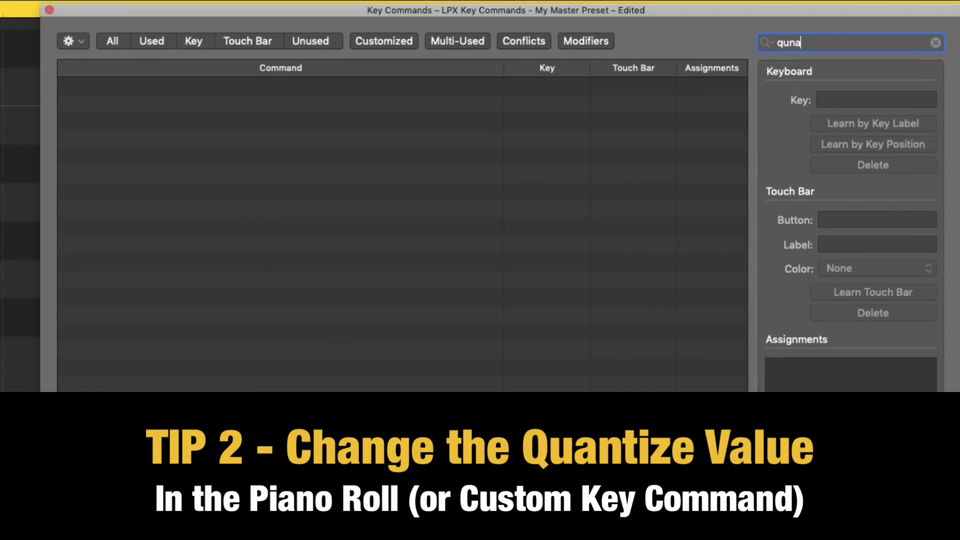
{"action": "type", "text": "ntize"}
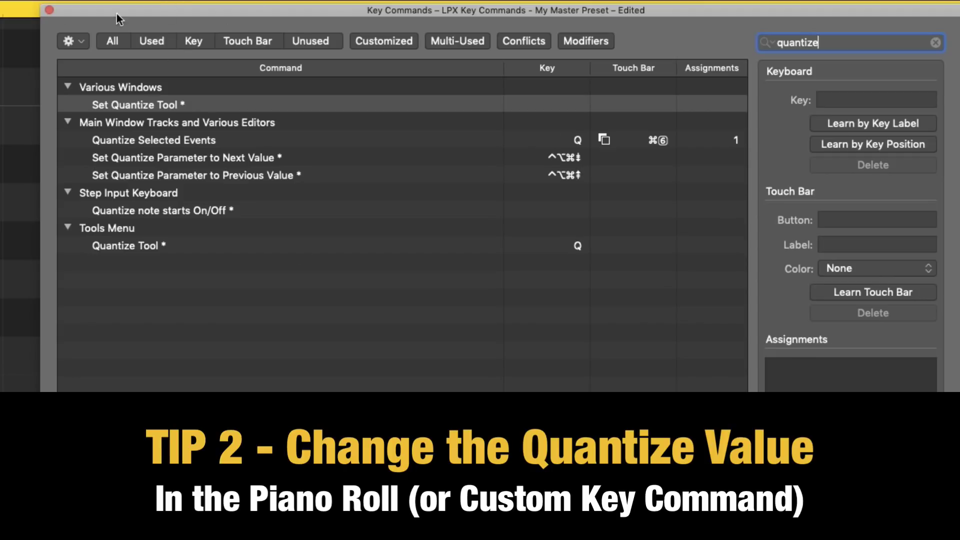
{"action": "left_click", "coordinate": [50, 10]}
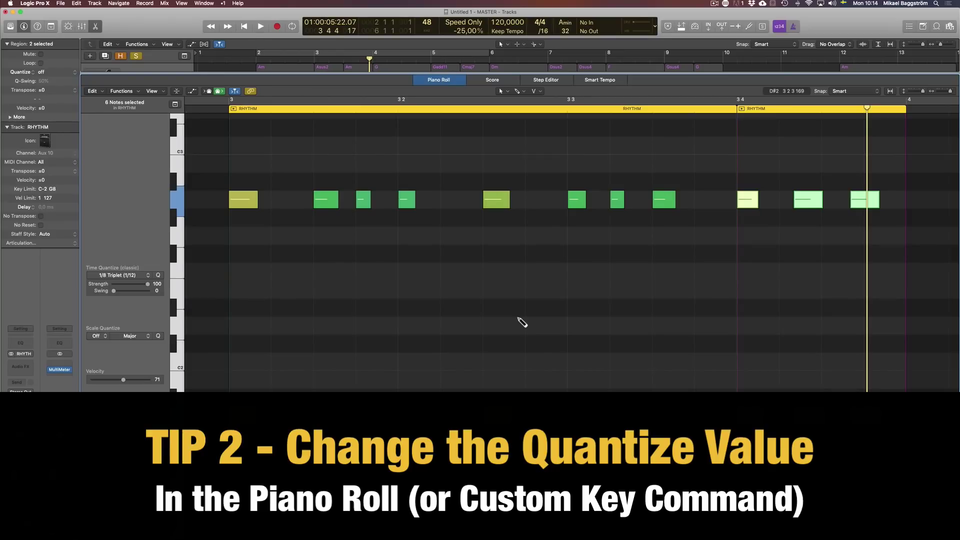
Toggle quantize between 1/16 Note and 1/8 Triplet with Ctrl+6/Ctrl+5, ending on 1/16 Note via Ctrl+Up.
{"action": "key", "text": "ctrl+6"}
{"action": "key", "text": "ctrl+5"}
{"action": "left_click", "coordinate": [624, 291]}
{"action": "left_click_drag", "start_coordinate": [743, 159], "coordinate": [881, 391]}
{"action": "left_click", "coordinate": [702, 364]}
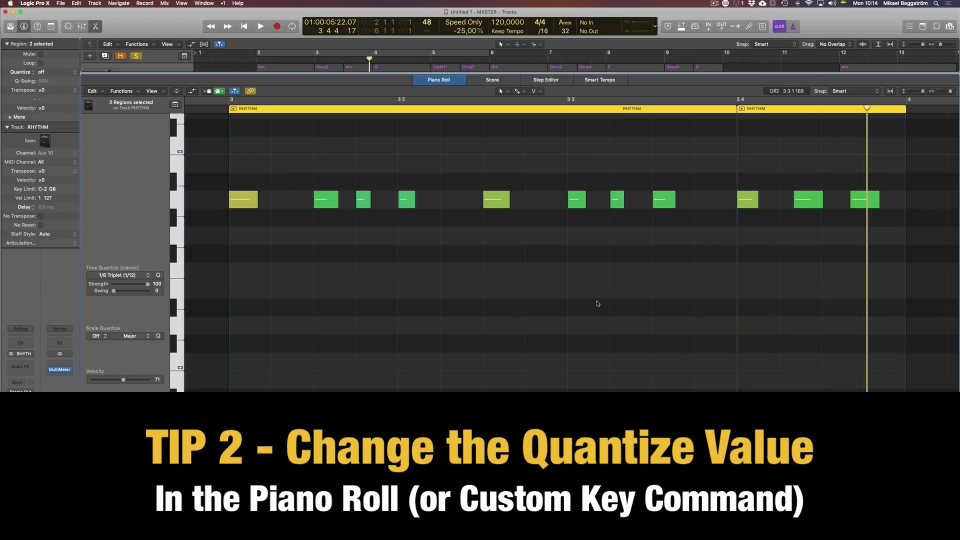
{"action": "key", "text": "ctrl+Up"}
{"action": "key", "text": "ctrl+Up"}
{"action": "key", "text": "ctrl+Up"}
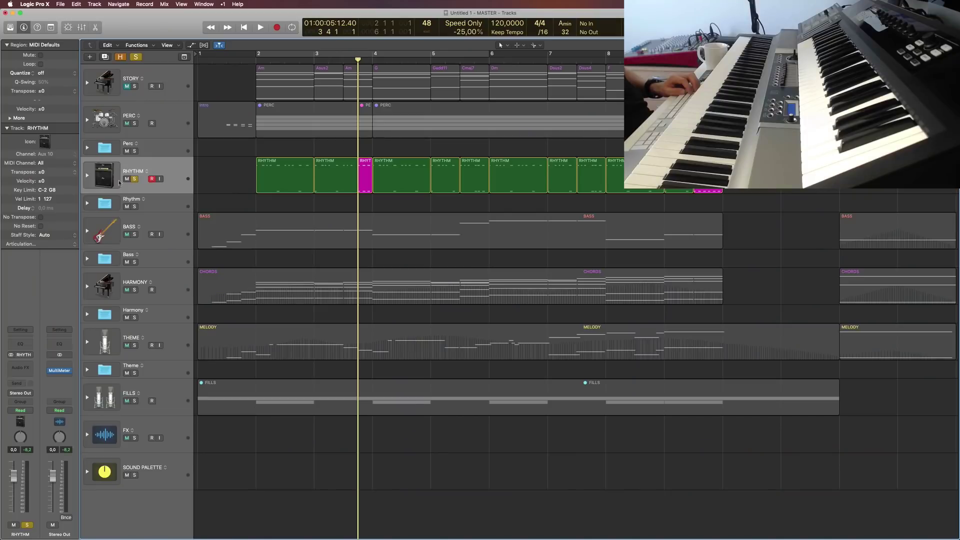
Unsolo the RHYTHM track and select the regions from Fills up to Rhythm.
{"action": "left_click", "coordinate": [135, 178]}
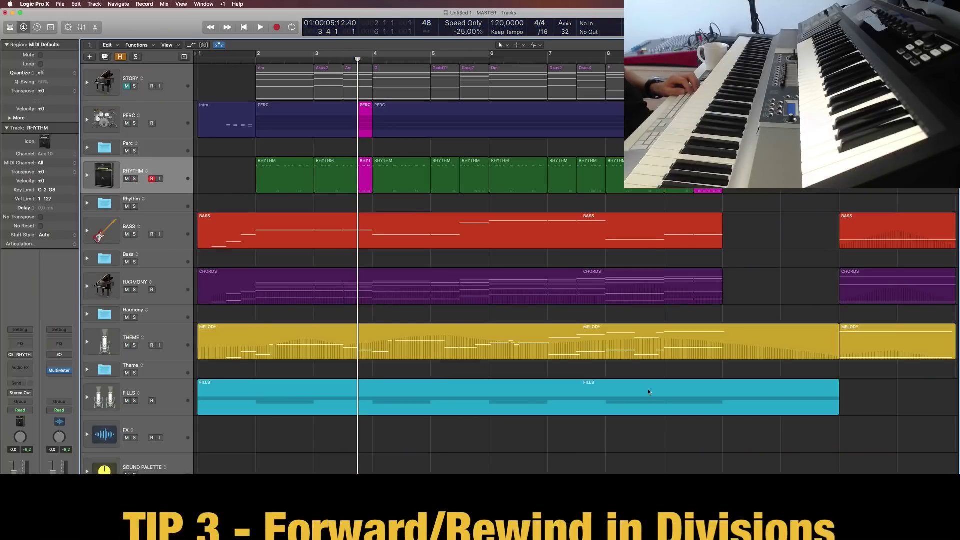
{"action": "left_click_drag", "start_coordinate": [780, 400], "coordinate": [226, 177]}
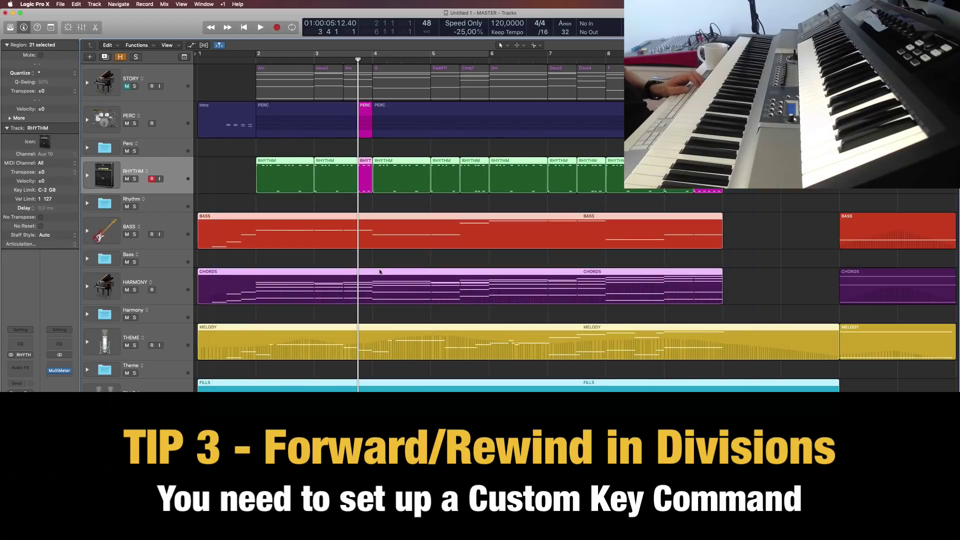
Open the selected regions in the Piano Roll and step the playhead back and forth one bar.
{"action": "key", "text": "p"}
{"action": "scroll", "coordinate": [379, 316], "scroll_direction": "up", "scroll_amount": 5}
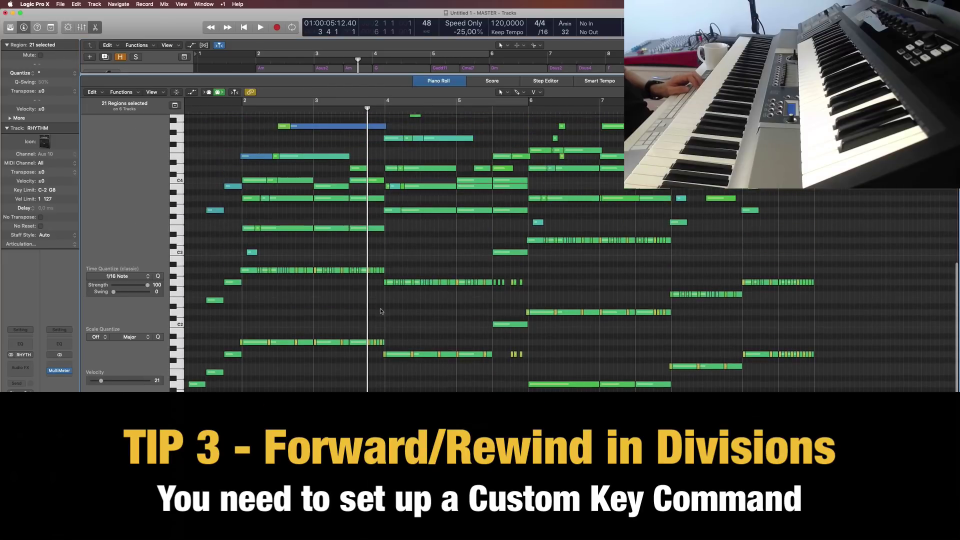
{"action": "scroll", "coordinate": [463, 282], "scroll_direction": "up", "scroll_amount": 2}
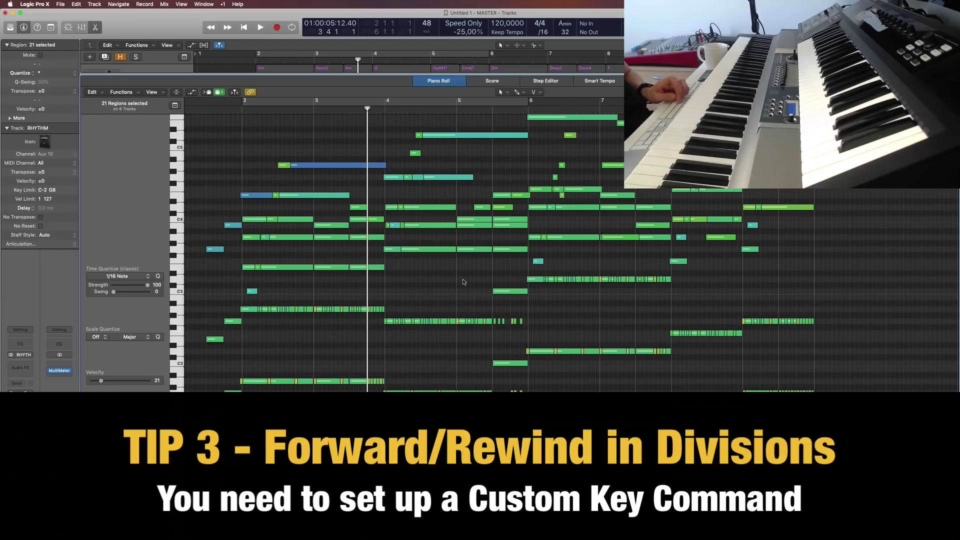
{"action": "key", "text": "comma"}
{"action": "key", "text": "period"}
{"action": "key", "text": "period"}
{"action": "key", "text": "comma"}
{"action": "key", "text": "comma"}
{"action": "key", "text": "comma"}
{"action": "key", "text": "period"}
{"action": "key", "text": "comma"}
Jump the playhead ahead to bar 10, return to bar 2, and step bar by bar around bar 3.
{"action": "key", "text": "shift+period"}
{"action": "key", "text": "shift+comma"}
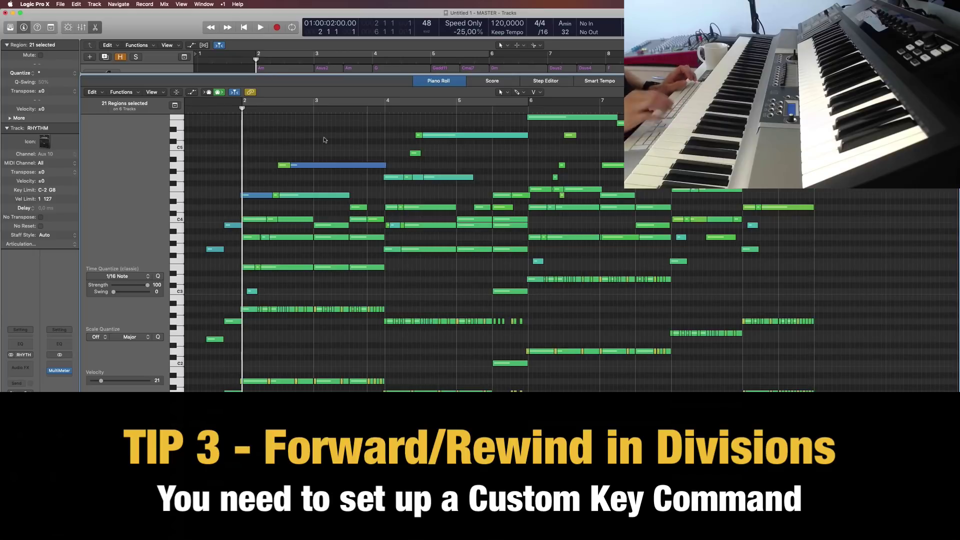
{"action": "key", "text": "period"}
{"action": "key", "text": "period"}
{"action": "key", "text": "period"}
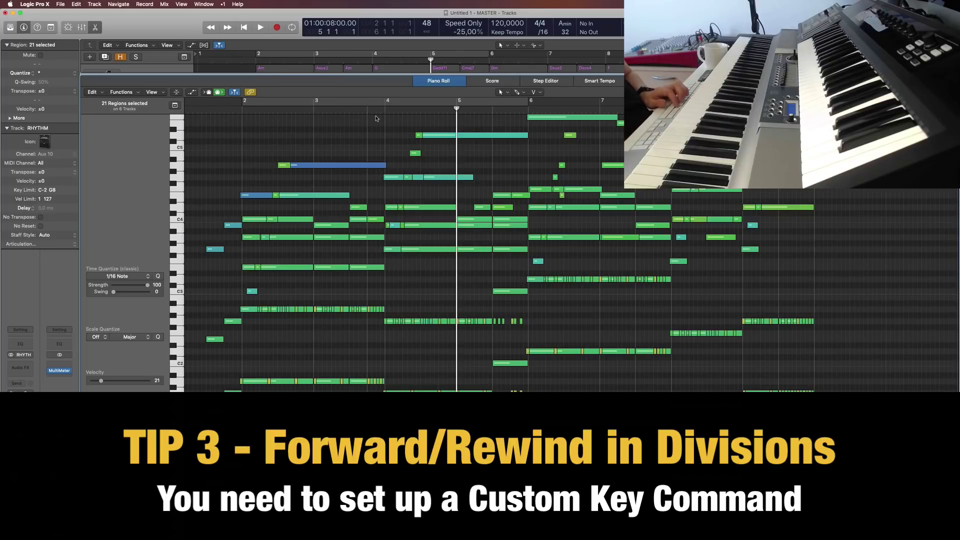
{"action": "key", "text": "period"}
{"action": "key", "text": "comma"}
{"action": "key", "text": "comma"}
{"action": "key", "text": "comma"}
{"action": "key", "text": "period"}
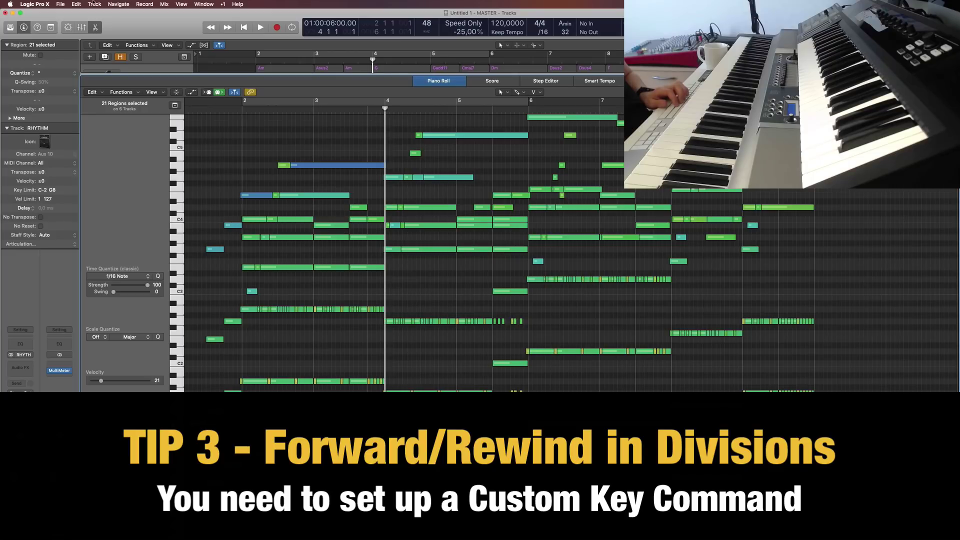
{"action": "left_click", "coordinate": [34, 4]}
{"action": "key", "text": "Escape"}
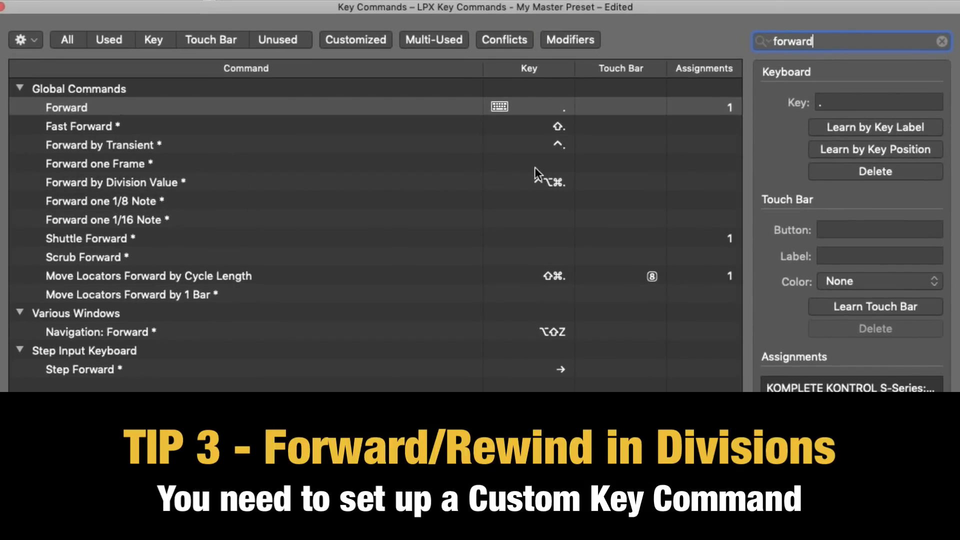
Search the key commands for 'backward', then for 'rewind', to review those commands.
{"action": "double_click", "coordinate": [831, 36]}
{"action": "type", "text": "backward"}
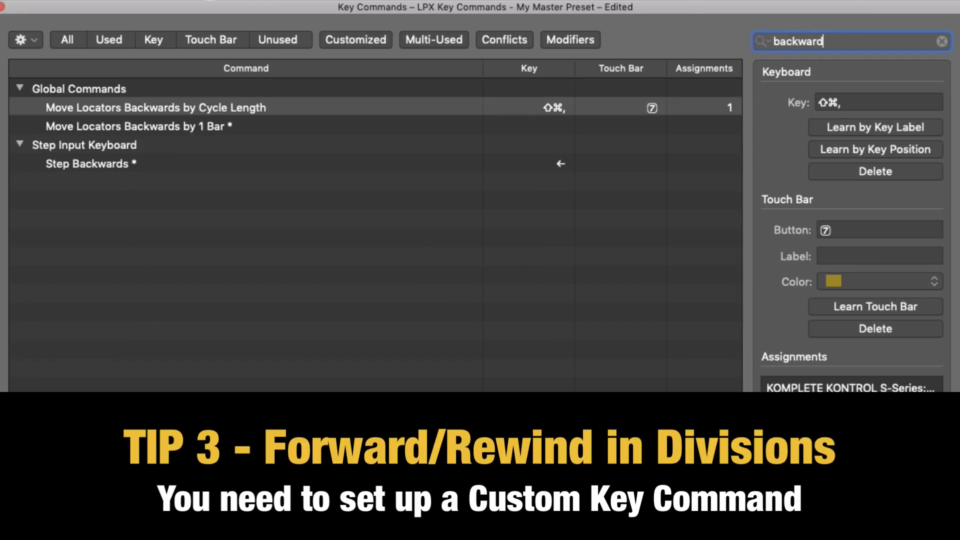
{"action": "key", "text": "BackSpace"}
{"action": "key", "text": "BackSpace"}
{"action": "key", "text": "BackSpace"}
{"action": "key", "text": "BackSpace"}
{"action": "key", "text": "BackSpace"}
{"action": "key", "text": "BackSpace"}
{"action": "key", "text": "BackSpace"}
{"action": "key", "text": "BackSpace"}
{"action": "type", "text": "rewind"}
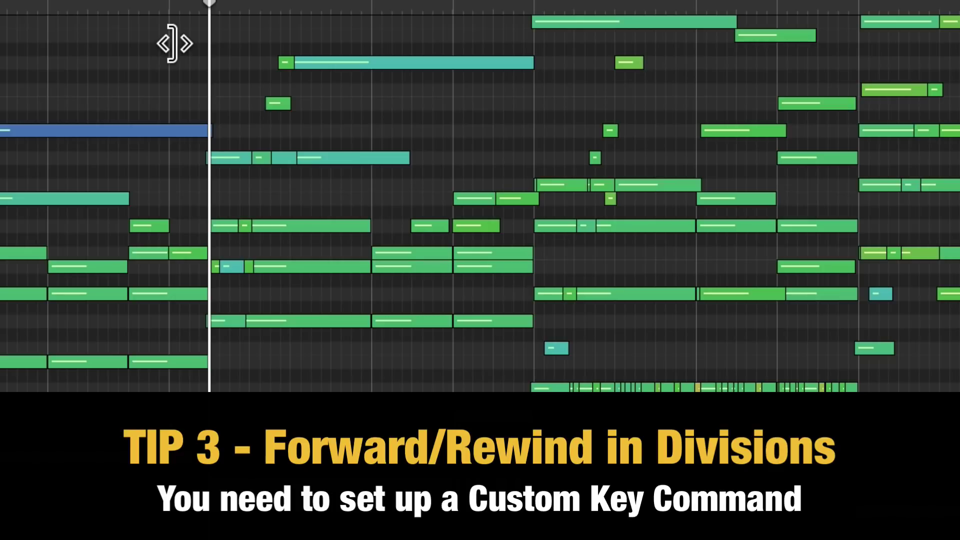
Zoom in on the notes around the playhead and step it back and forth one division.
{"action": "scroll", "coordinate": [177, 53], "scroll_direction": "up", "scroll_amount": 3}
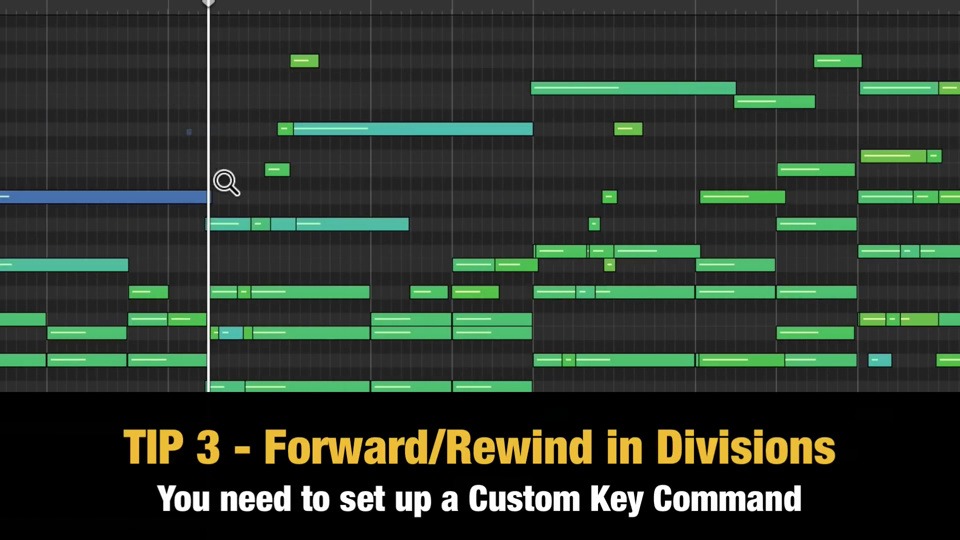
{"action": "left_click_drag", "start_coordinate": [205, 150], "coordinate": [312, 328]}
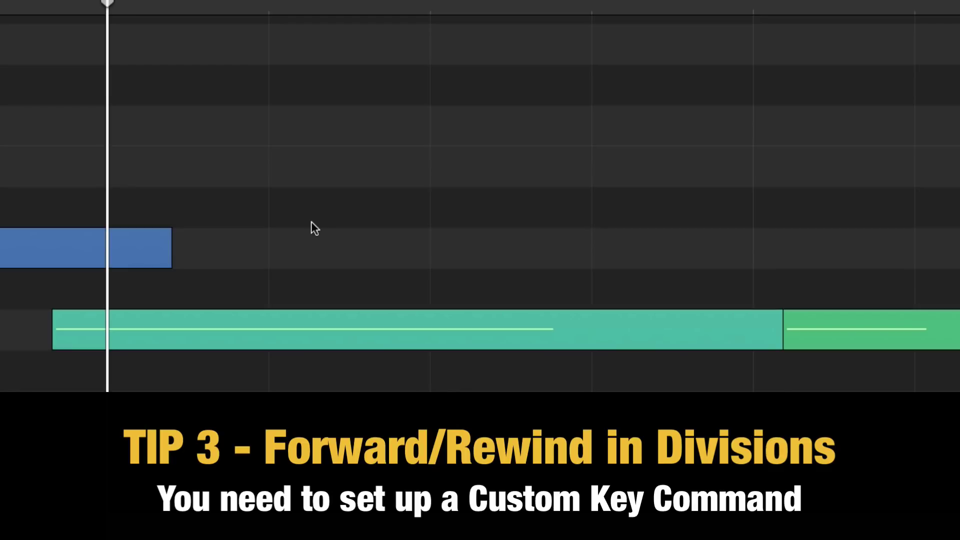
{"action": "key", "text": "period"}
{"action": "key", "text": "period"}
{"action": "key", "text": "period"}
{"action": "key", "text": "period"}
{"action": "key", "text": "comma"}
{"action": "key", "text": "comma"}
{"action": "key", "text": "comma"}
{"action": "key", "text": "comma"}
Switch to a larger grid division and step the playhead forward and back by it.
{"action": "key", "text": "period"}
{"action": "key", "text": "period"}
{"action": "key", "text": "period"}
{"action": "key", "text": "period"}
{"action": "key", "text": "comma"}
{"action": "key", "text": "comma"}
{"action": "key", "text": "comma"}
{"action": "key", "text": "comma"}
{"action": "key", "text": "comma"}
{"action": "key", "text": "period"}
{"action": "key", "text": "period"}
{"action": "key", "text": "comma"}
{"action": "key", "text": "t"}
{"action": "key", "text": "p"}
{"action": "key", "text": "period"}
{"action": "key", "text": "period"}
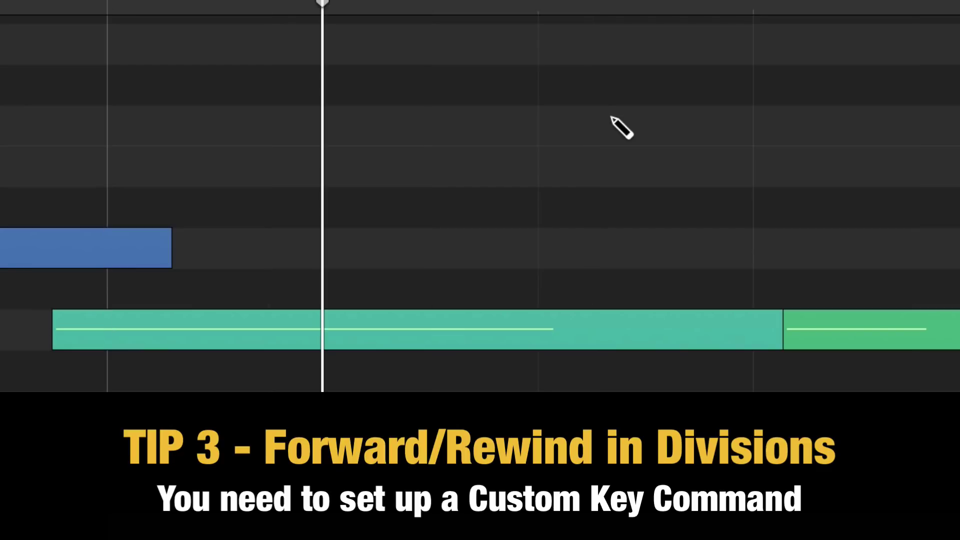
{"action": "key", "text": "comma"}
{"action": "key", "text": "comma"}
{"action": "key", "text": "period"}
{"action": "key", "text": "period"}
{"action": "key", "text": "period"}
{"action": "key", "text": "comma"}
{"action": "key", "text": "comma"}
{"action": "key", "text": "comma"}
{"action": "key", "text": "comma"}
{"action": "key", "text": "period"}
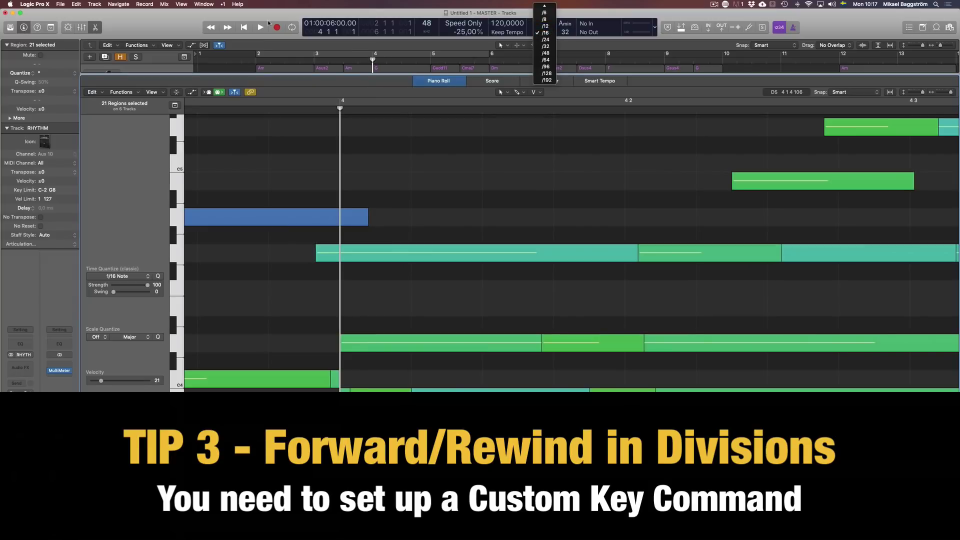
Close the division list with 1/16 kept as the division.
{"action": "left_click", "coordinate": [545, 32]}
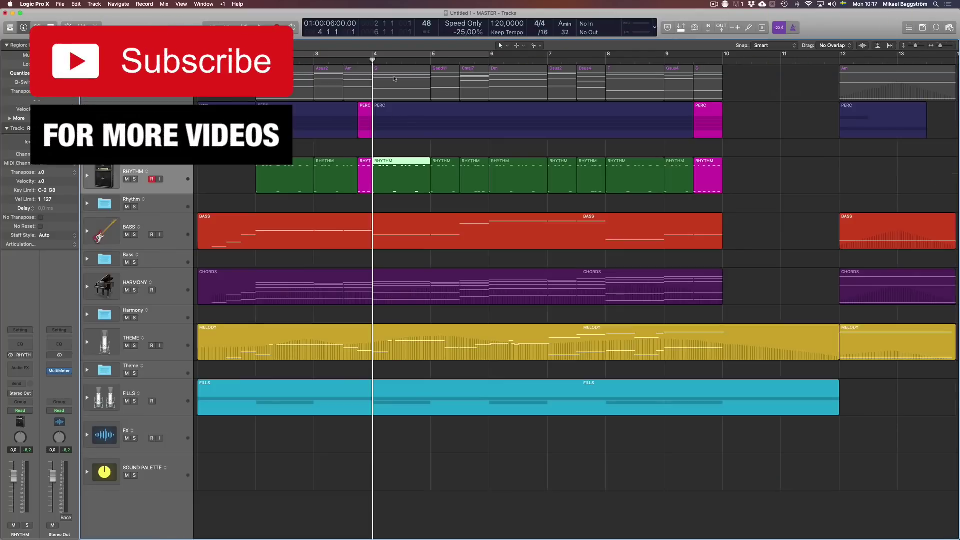
Deselect the RHYTHM region, then move the playhead to bar 5 and back to bar 4.
{"action": "left_click", "coordinate": [423, 209]}
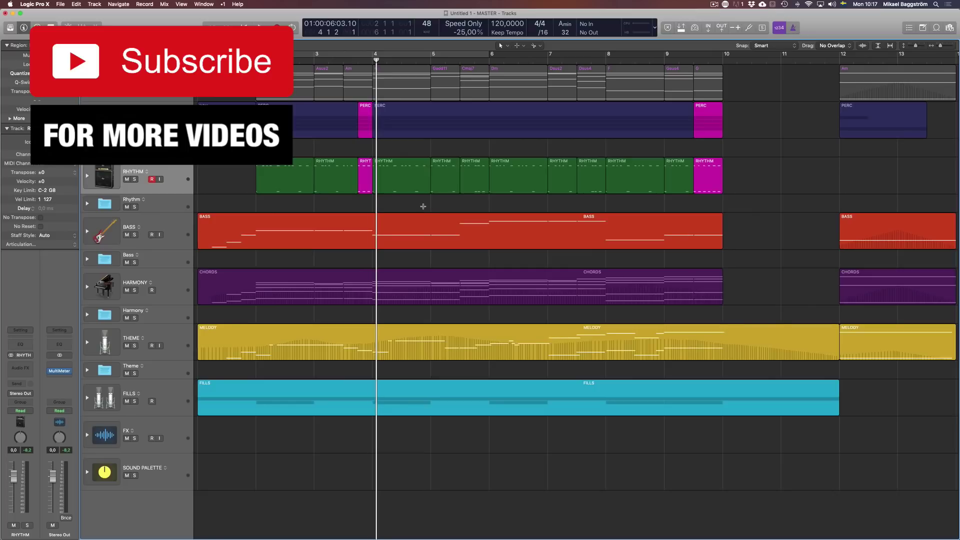
{"action": "key", "text": "."}
{"action": "key", "text": "comma"}
{"action": "key", "text": "comma"}
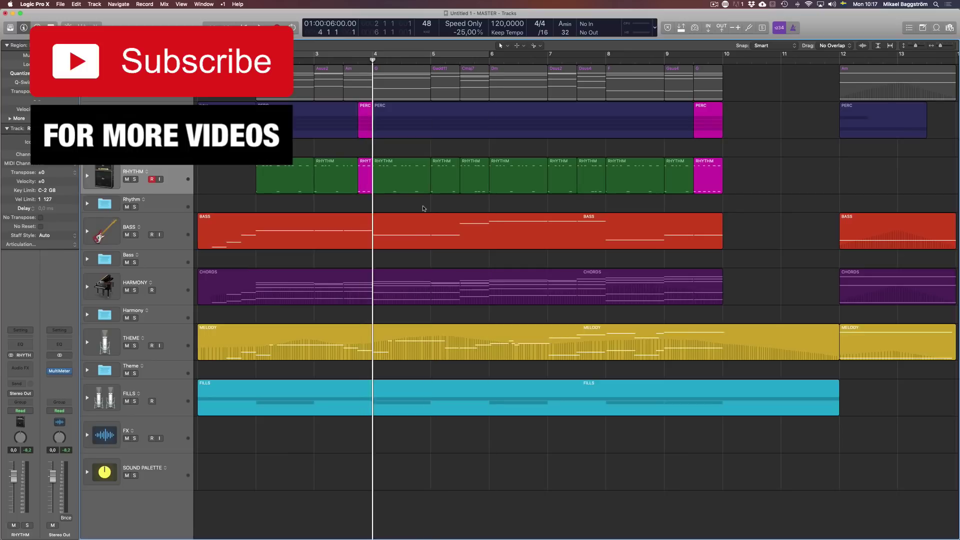